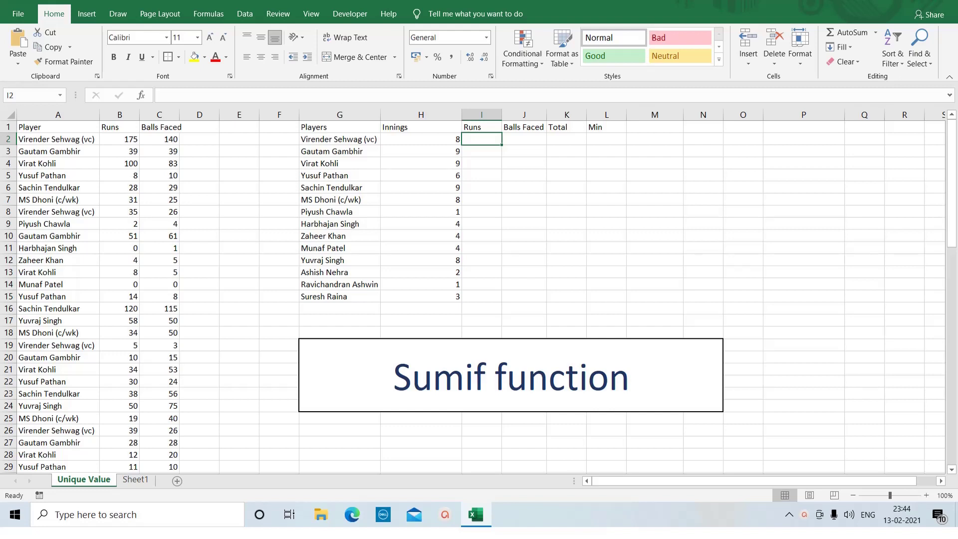
# Review the unique-player and innings formulas in G2 and H2 and the runs in column B.
pyautogui.press('Left')
pyautogui.press('Left')
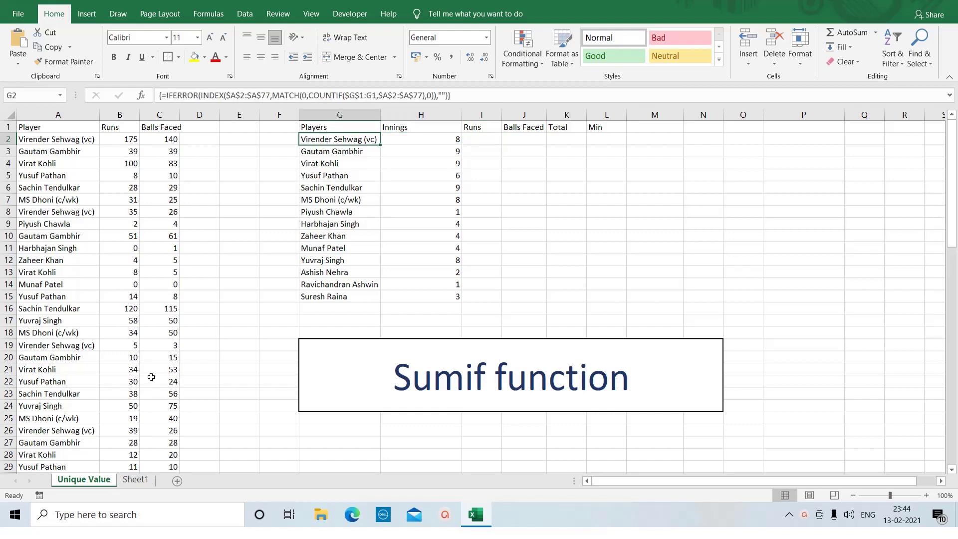
pyautogui.press('Right')
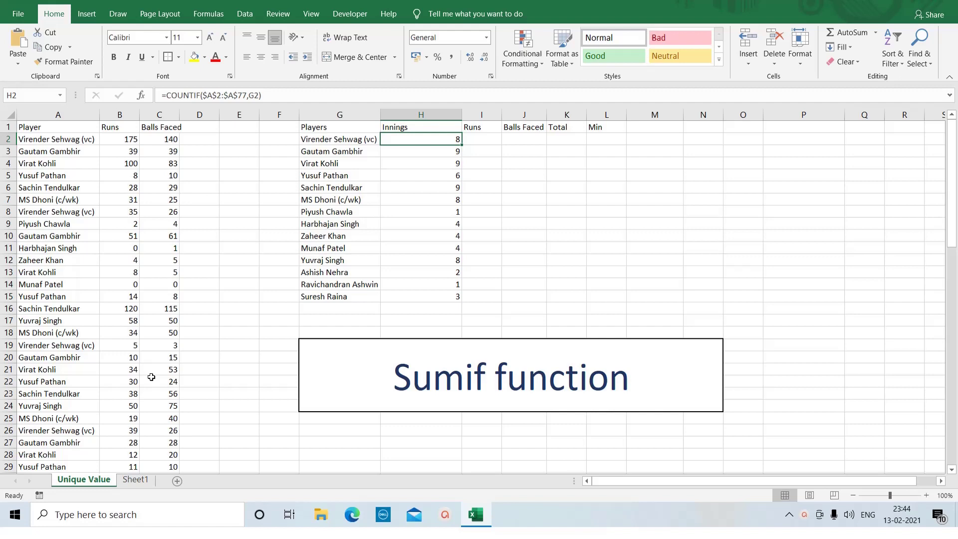
pyautogui.press('Right')
pyautogui.press('Right')
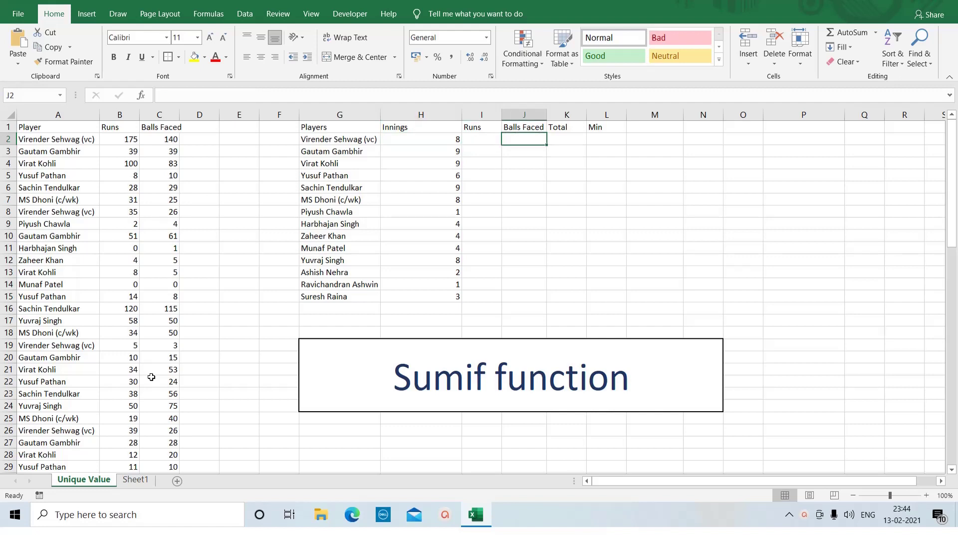
pyautogui.press('Left')
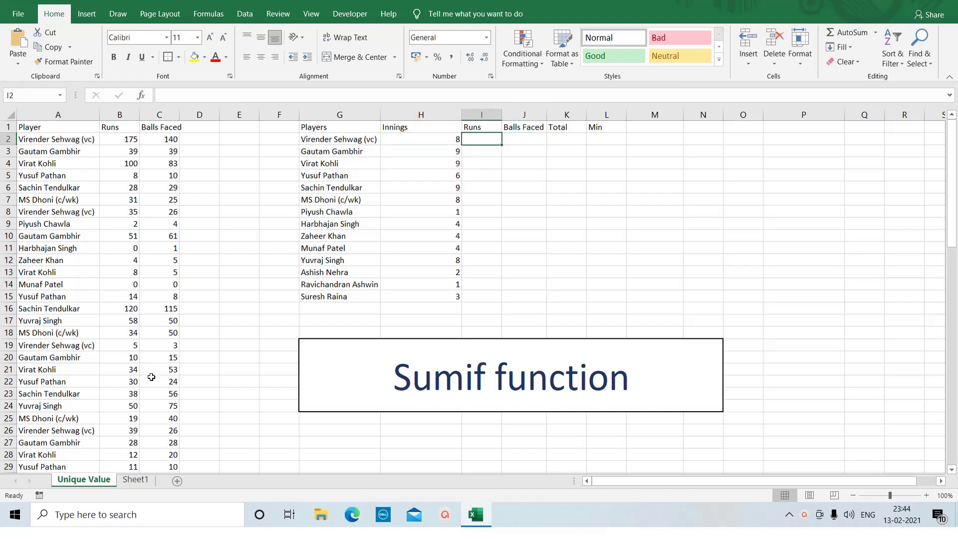
pyautogui.press('Left')
pyautogui.press('Left')
pyautogui.press('Left')
pyautogui.press('Left')
pyautogui.press('Left')
pyautogui.press('Left')
pyautogui.press('Left')
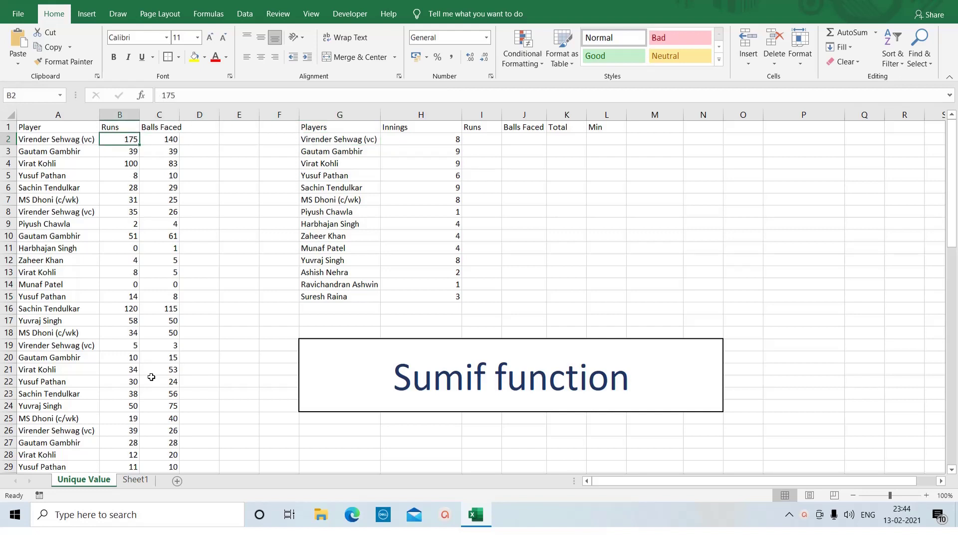
pyautogui.press('Down')
pyautogui.press('Down')
pyautogui.press('Down')
pyautogui.press('Down')
pyautogui.press('Down')
pyautogui.press('Down')
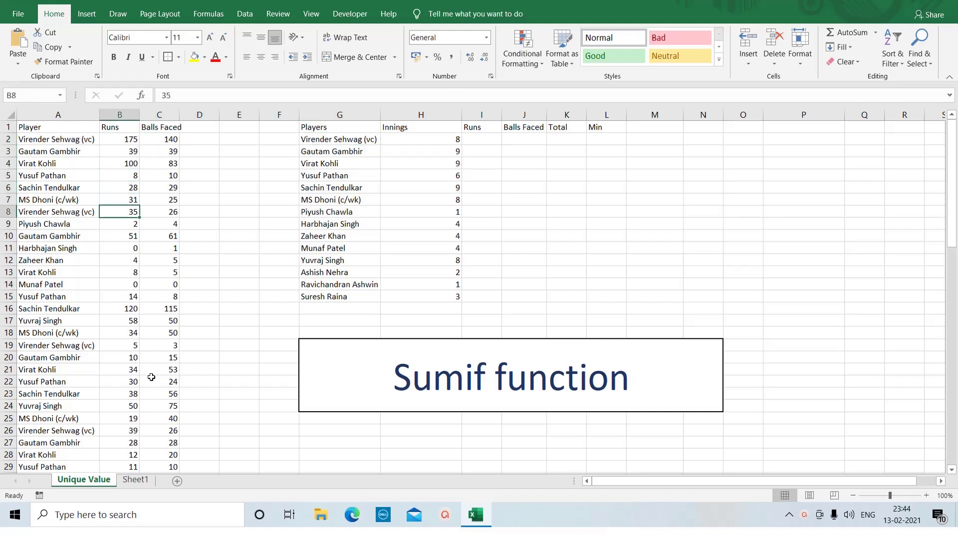
pyautogui.press('Down')
pyautogui.press('Down')
pyautogui.press('Down')
pyautogui.press('Down')
pyautogui.press('Down')
pyautogui.press('Down')
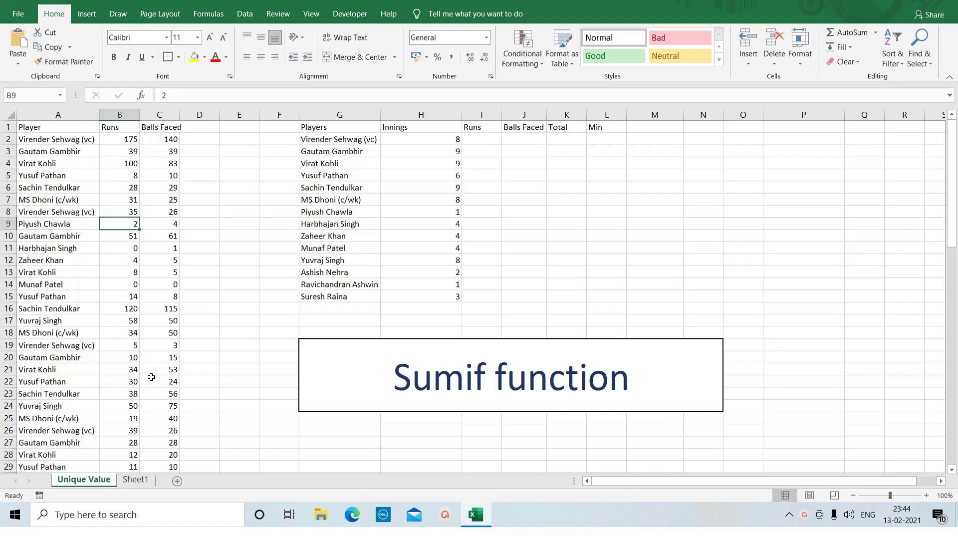
pyautogui.press('Down')
pyautogui.press('Down')
pyautogui.press('Down')
pyautogui.press('Down')
pyautogui.press('Down')
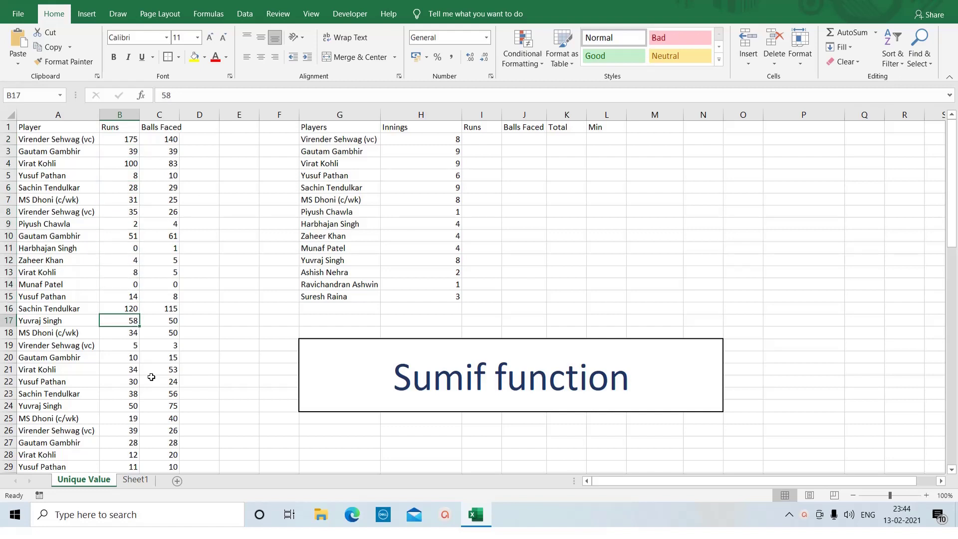
pyautogui.press('Up')
pyautogui.press('Up')
pyautogui.press('Up')
pyautogui.press('Up')
pyautogui.press('Up')
pyautogui.press('Up')
pyautogui.press('Up')
pyautogui.press('Up')
pyautogui.press('Up')
pyautogui.press('Up')
pyautogui.press('Up')
pyautogui.press('Up')
pyautogui.press('Up')
pyautogui.press('Up')
pyautogui.press('Up')
pyautogui.press('Up')
pyautogui.press('Up')
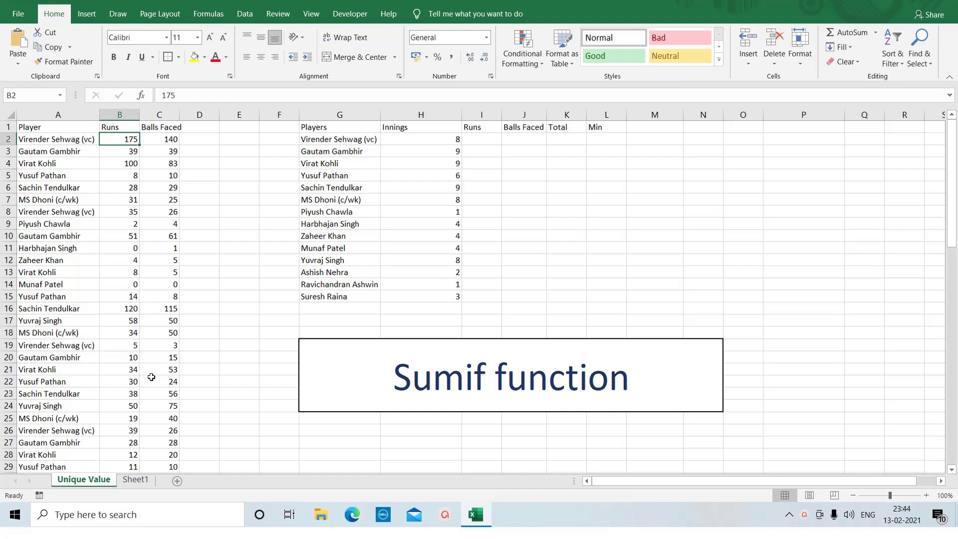
pyautogui.press('Right')
pyautogui.press('Right')
pyautogui.press('Right')
pyautogui.press('Right')
pyautogui.press('Right')
pyautogui.press('Right')
pyautogui.press('Right')
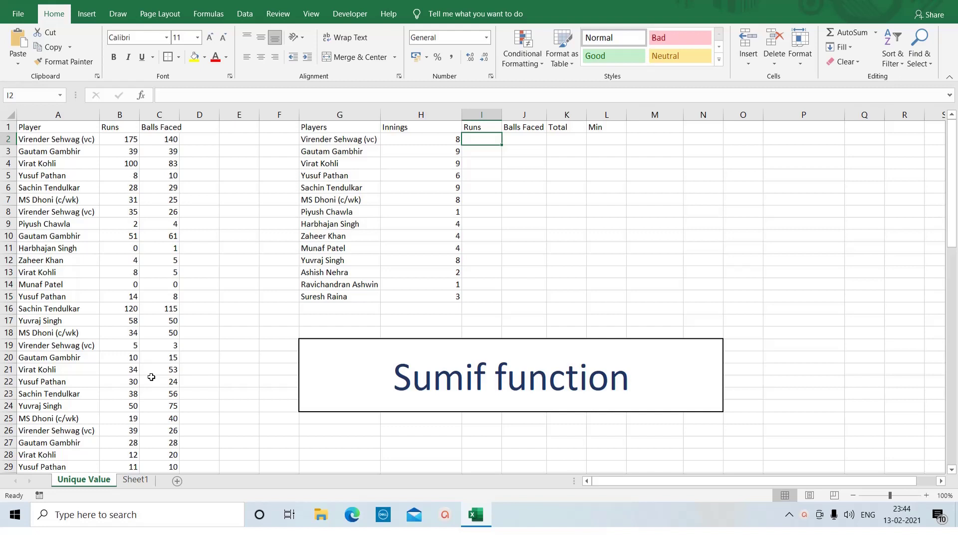
pyautogui.press('Left')
pyautogui.press('Left')
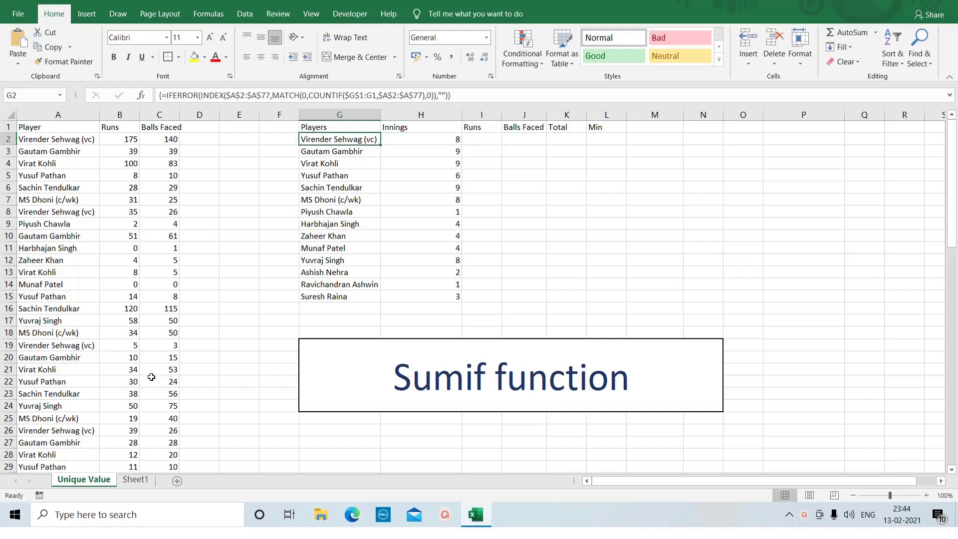
pyautogui.press('Right')
pyautogui.press('Right')
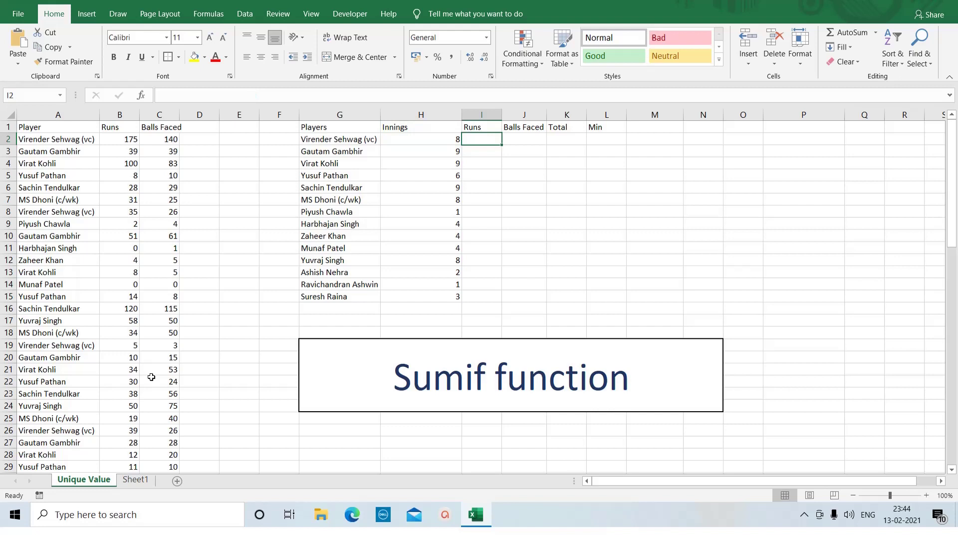
# Begin a SUMIF in I2 with the player range A2:A77, ending with a comma.
pyautogui.write('=sumif')
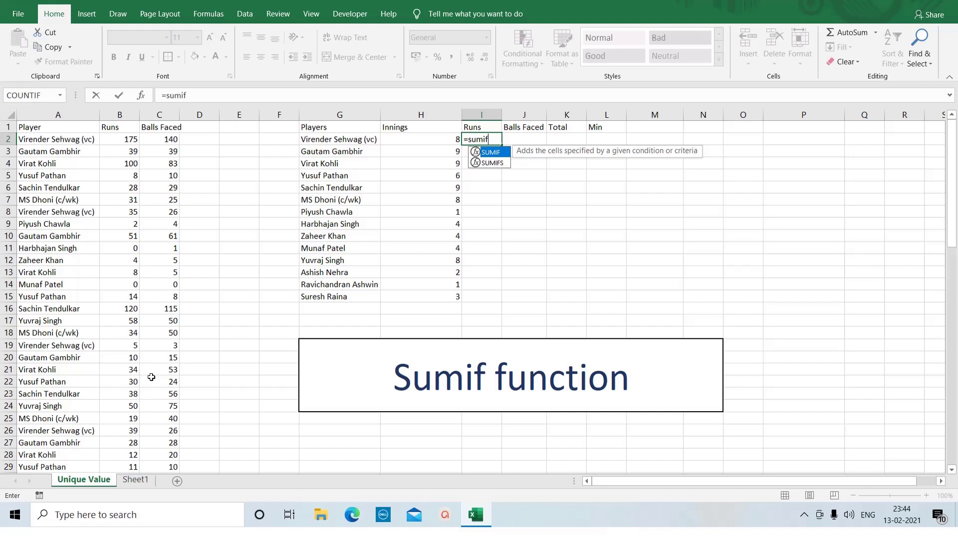
pyautogui.write('(')
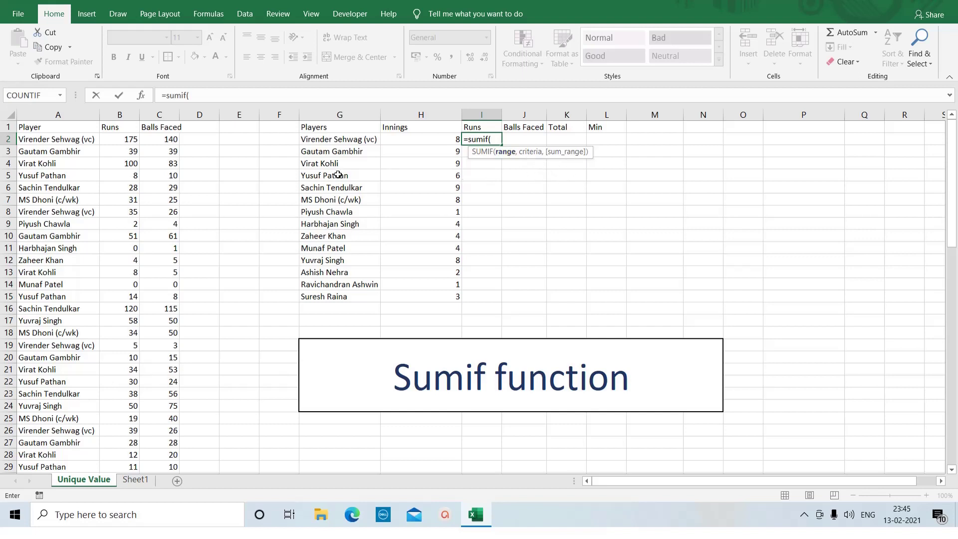
pyautogui.click(63, 138)
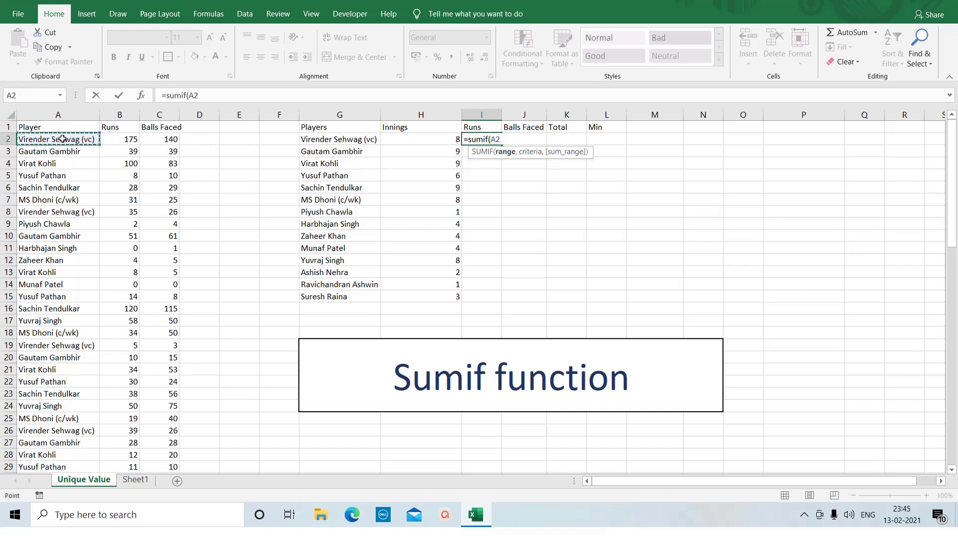
pyautogui.hotkey('ctrl', 'shift', 'Down')
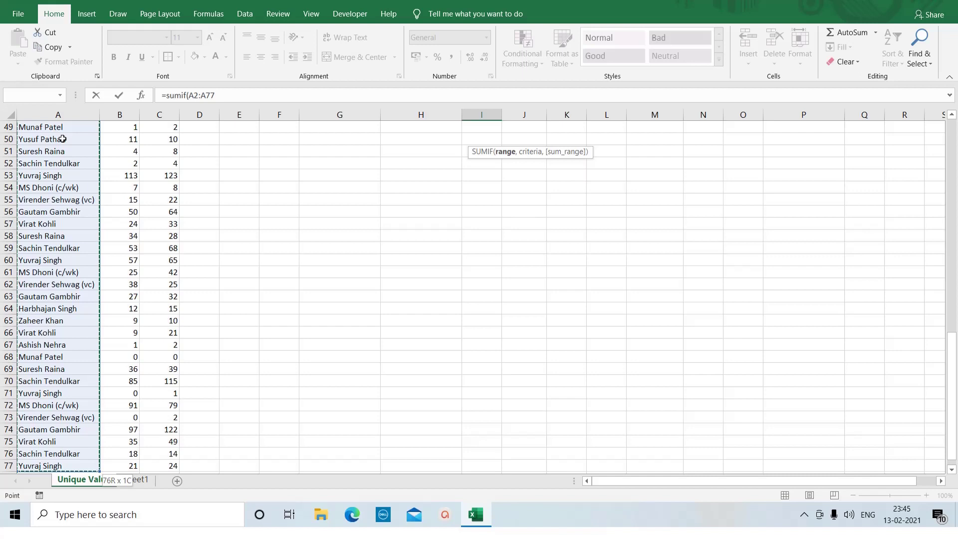
pyautogui.click(225, 94)
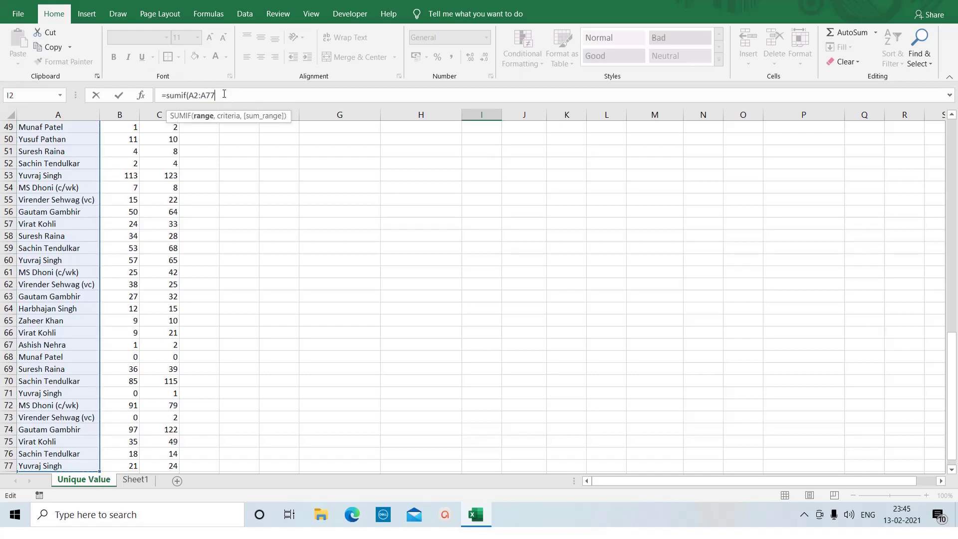
pyautogui.write(',')
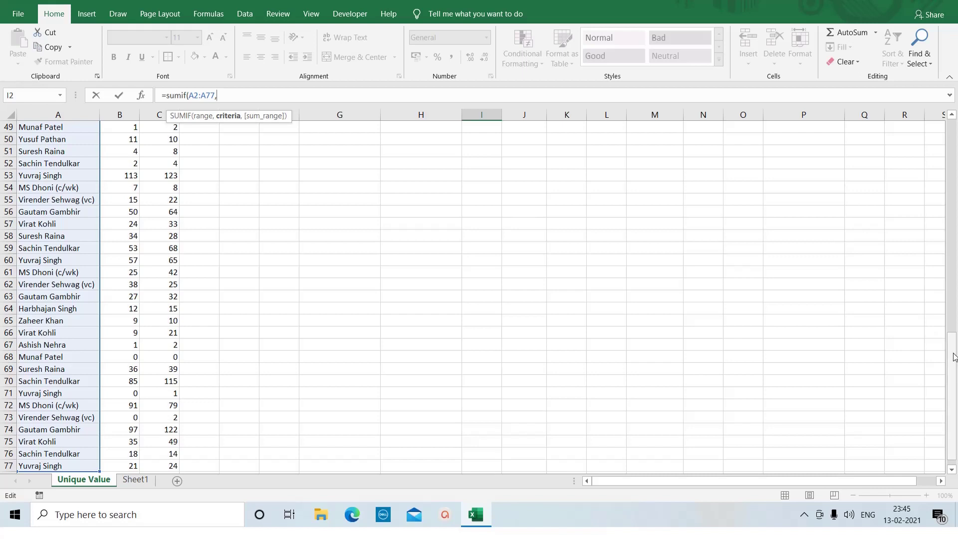
pyautogui.moveTo(955, 356); pyautogui.dragTo(956, 131)
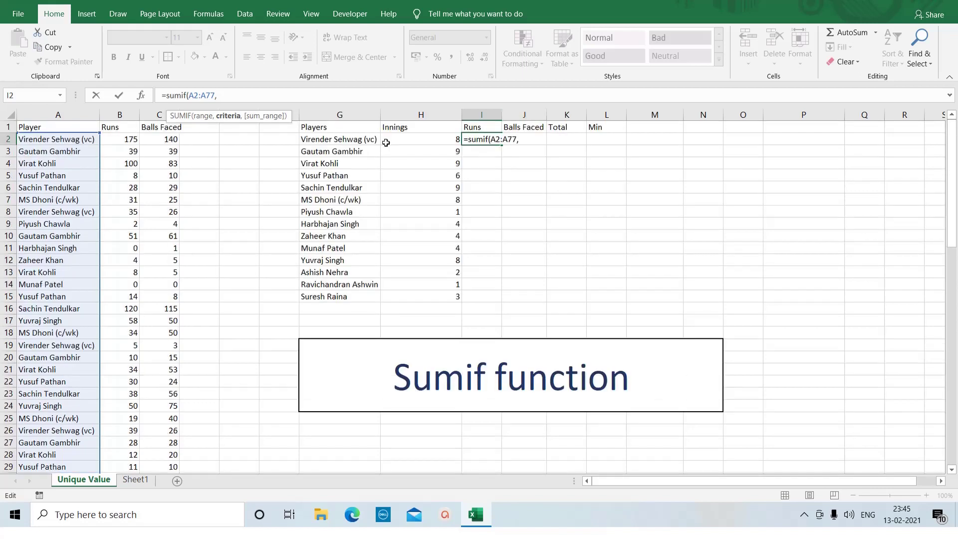
# Complete I2 as =SUMIF(A2:A77,G2,B2:B77), with G2 as criteria and B2:B77 summed.
pyautogui.click(349, 141)
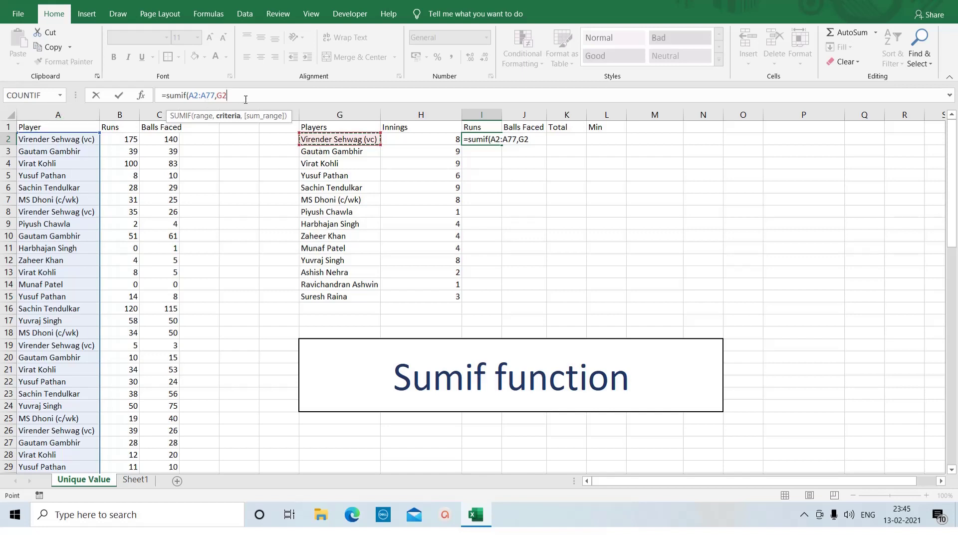
pyautogui.write(',')
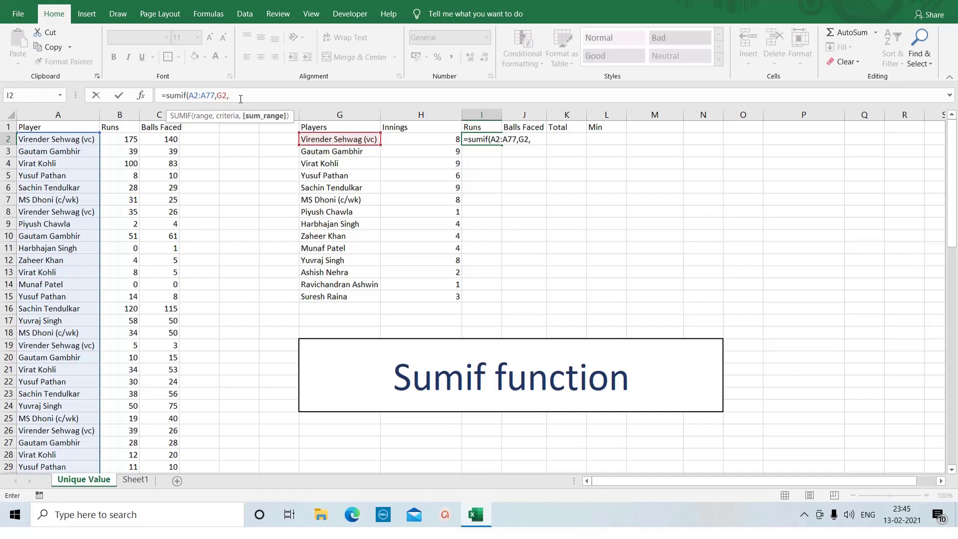
pyautogui.click(129, 140)
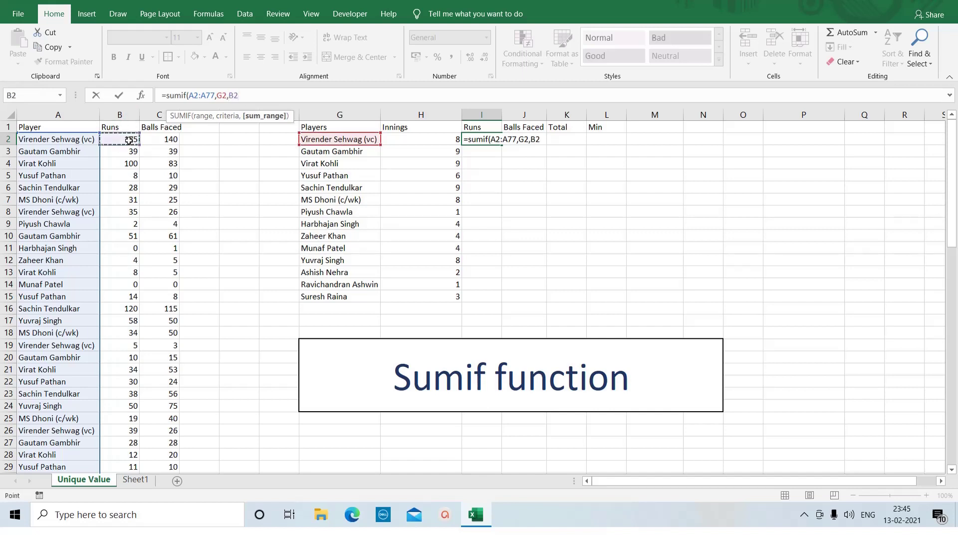
pyautogui.hotkey('ctrl', 'shift', 'Down')
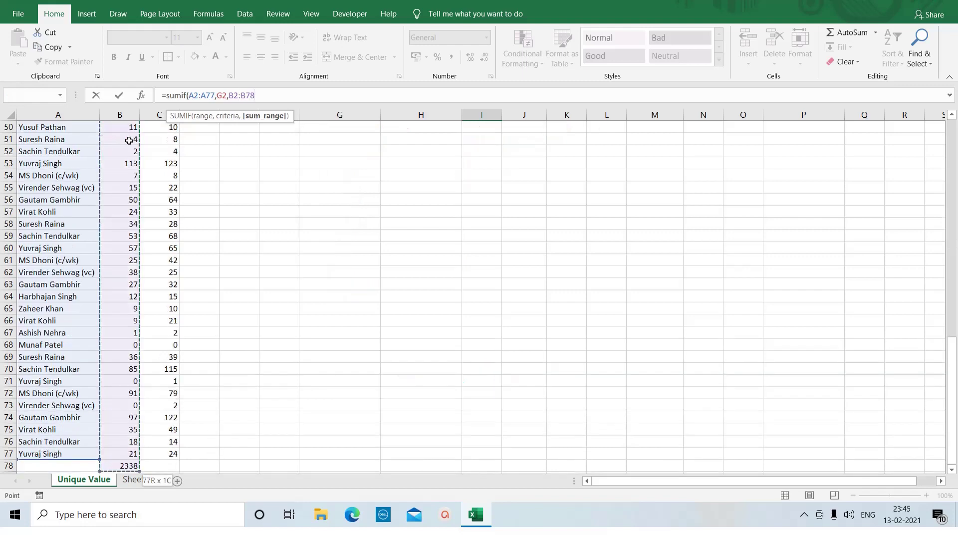
pyautogui.press('BackSpace')
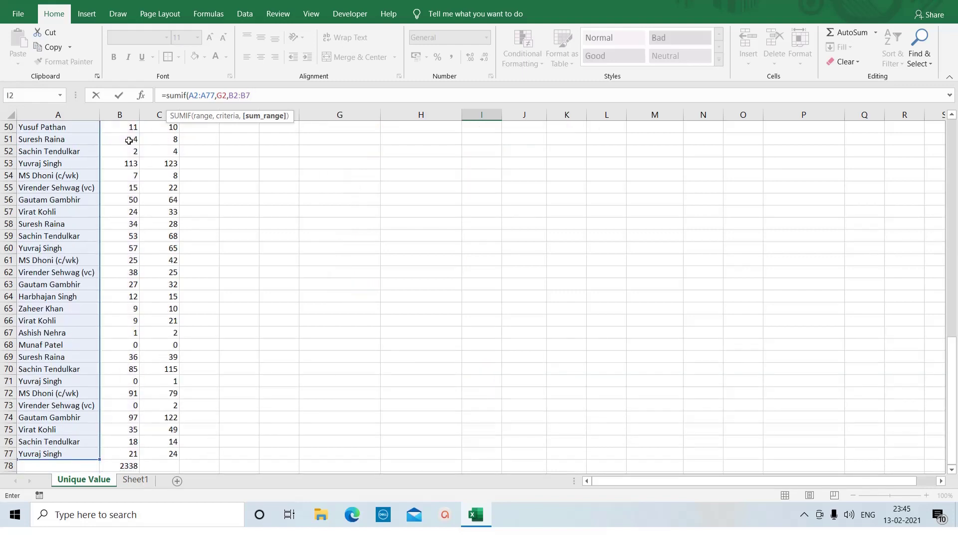
pyautogui.write('7')
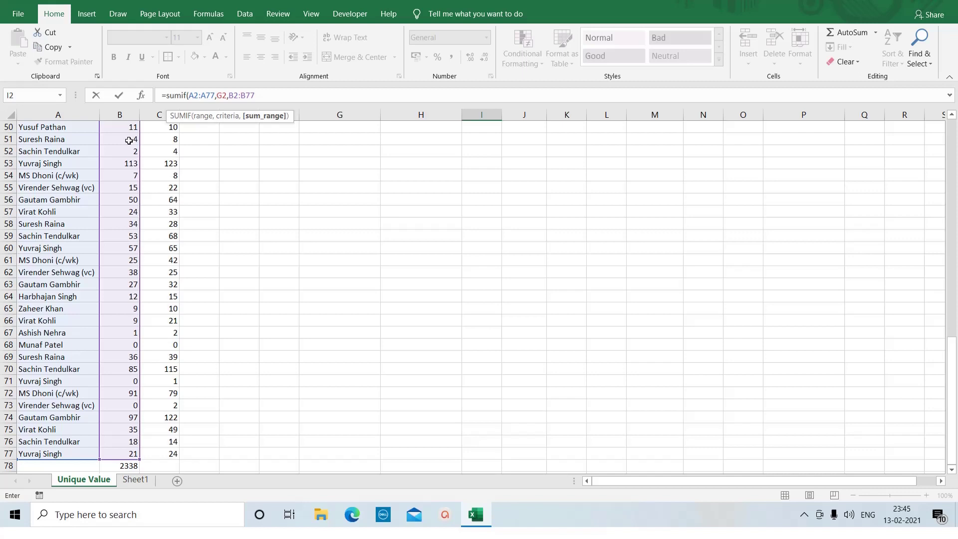
pyautogui.write(')')
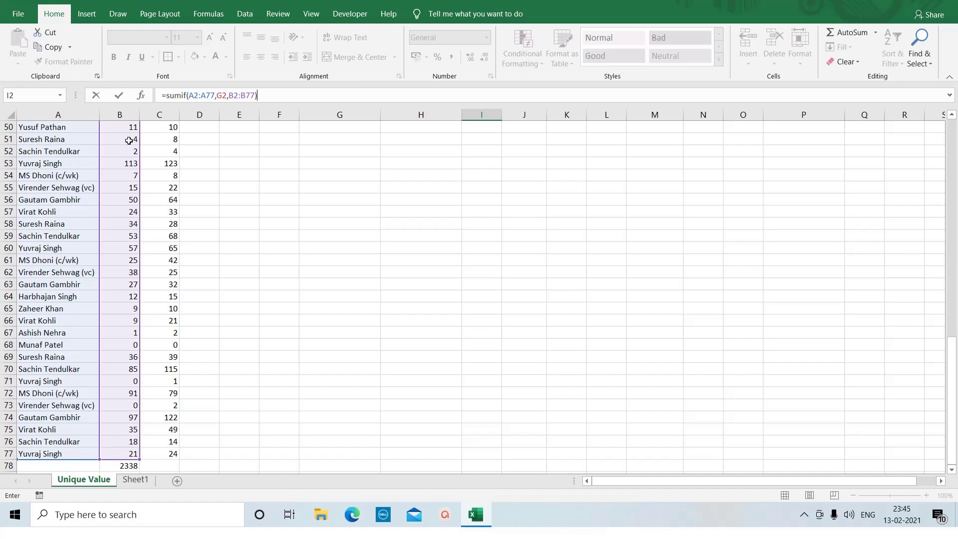
pyautogui.press('Return')
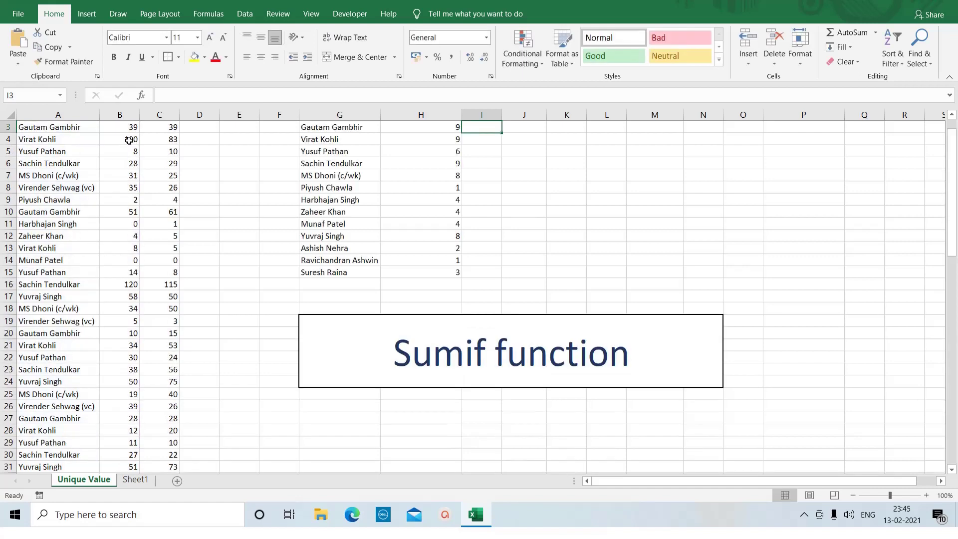
pyautogui.press('Up')
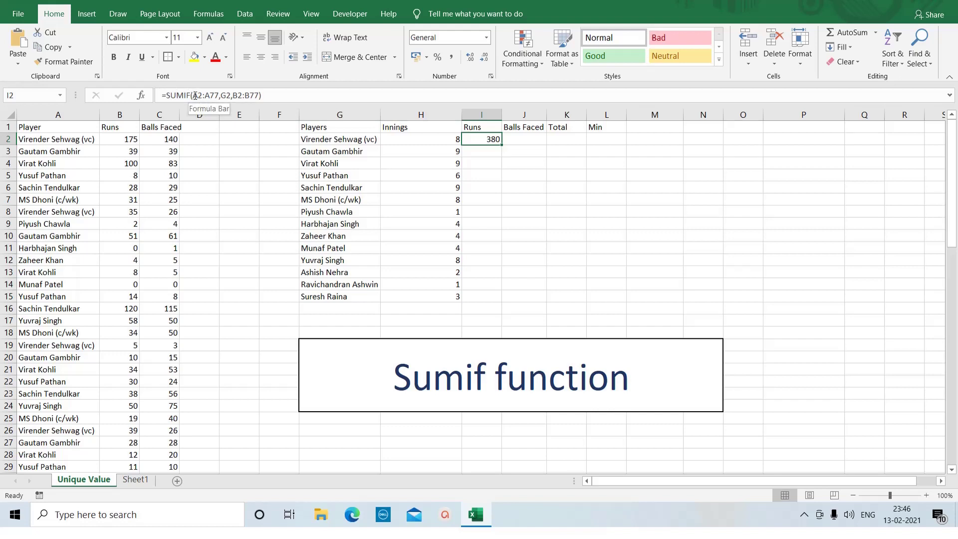
# Make the I2 formula's player range absolute as $A$2:$A$77.
pyautogui.click(195, 96)
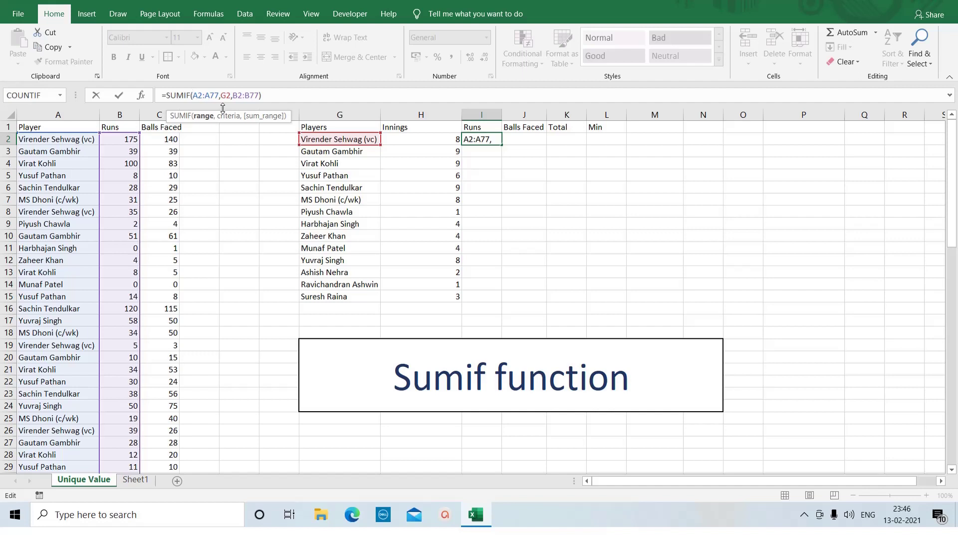
pyautogui.press('F4')
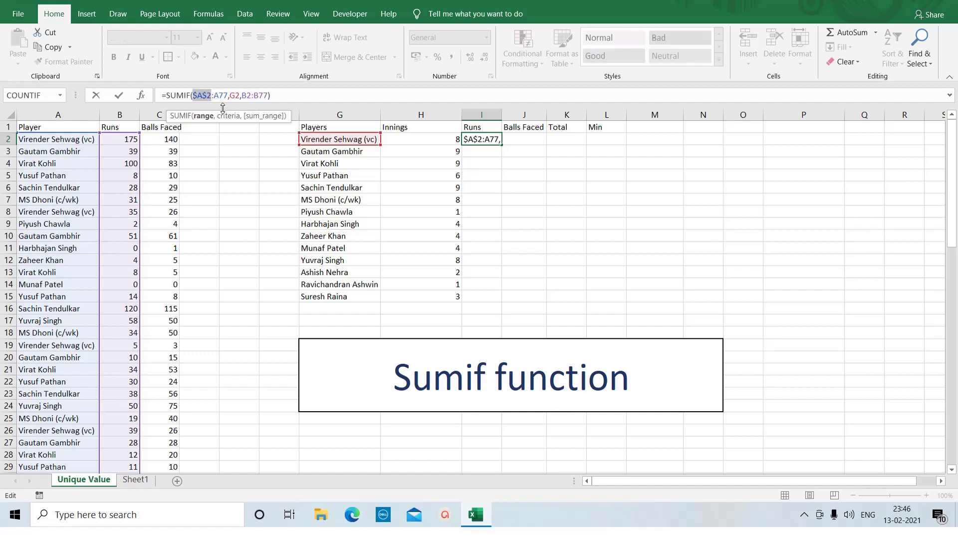
pyautogui.press('Right')
pyautogui.press('Right')
pyautogui.press('F4')
pyautogui.press('Right')
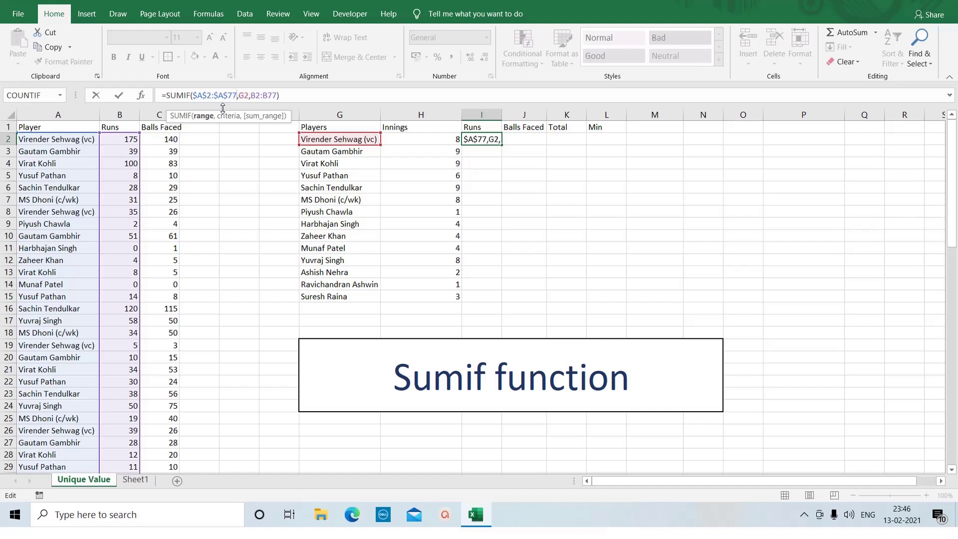
# Anchor the criteria as $G2 and the sum range as B$2:B$77, then commit the formula.
pyautogui.press('Right')
pyautogui.write('$')
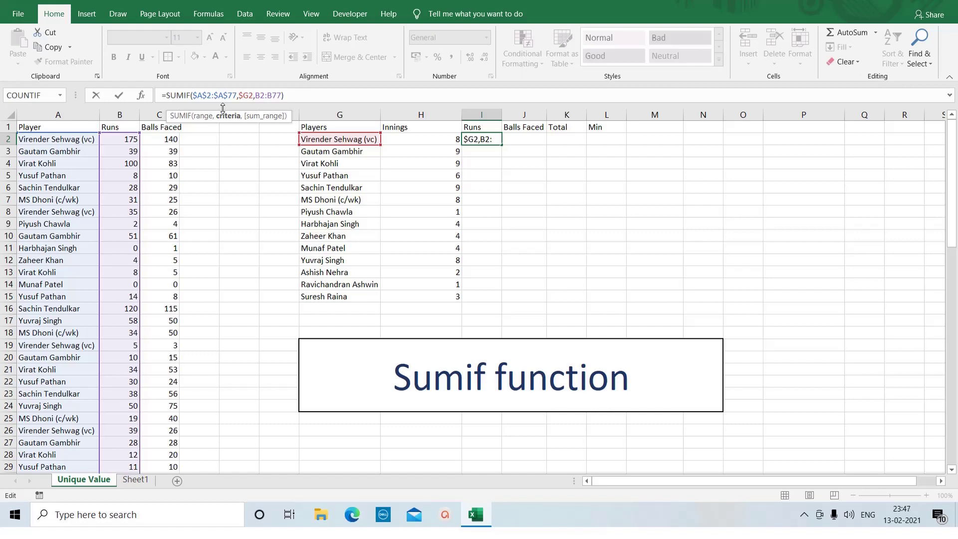
pyautogui.press('Right')
pyautogui.press('Right')
pyautogui.press('Right')
pyautogui.write('$')
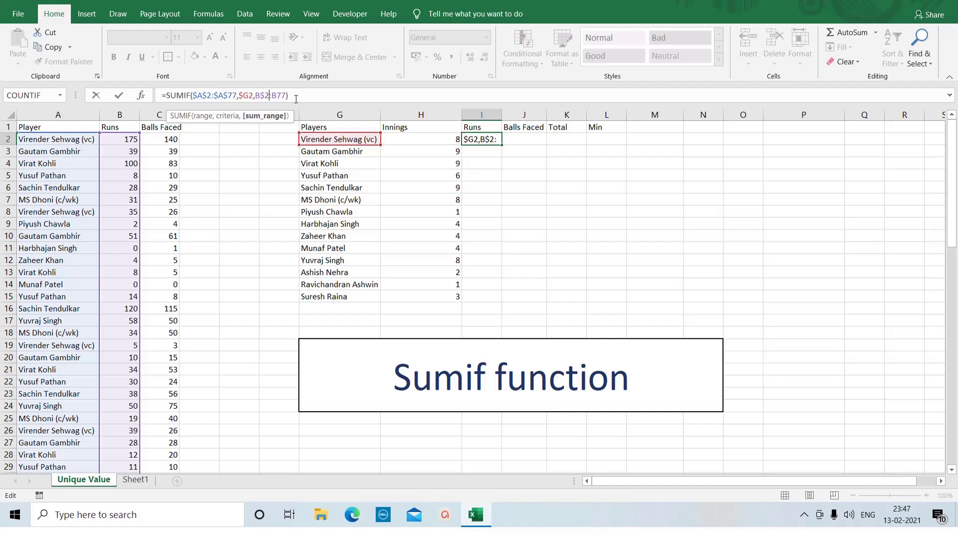
pyautogui.press('Right')
pyautogui.write('$')
pyautogui.press('Return')
pyautogui.press('Up')
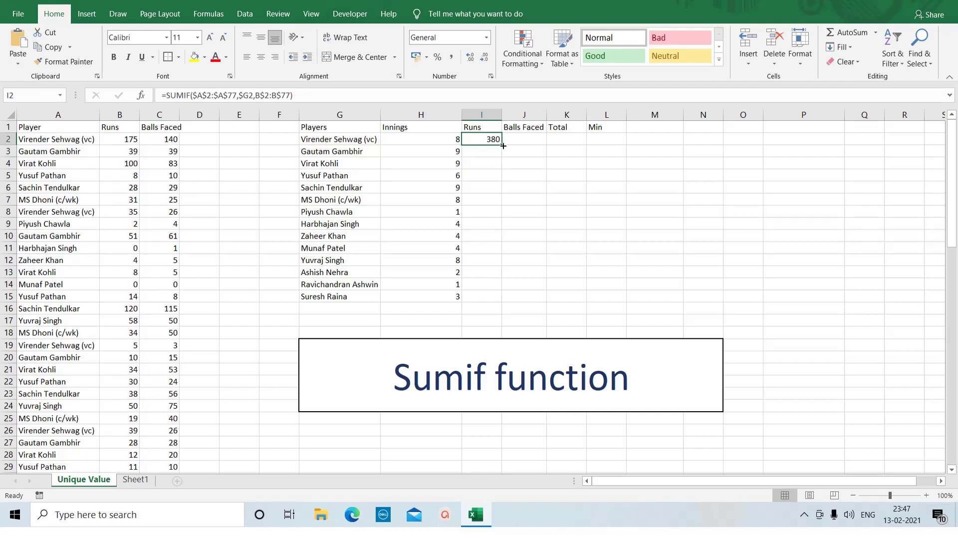
# Copy the I2 SUMIF into J2 and fill both down to row 15 for all 14 players.
pyautogui.moveTo(502, 144); pyautogui.dragTo(531, 146)
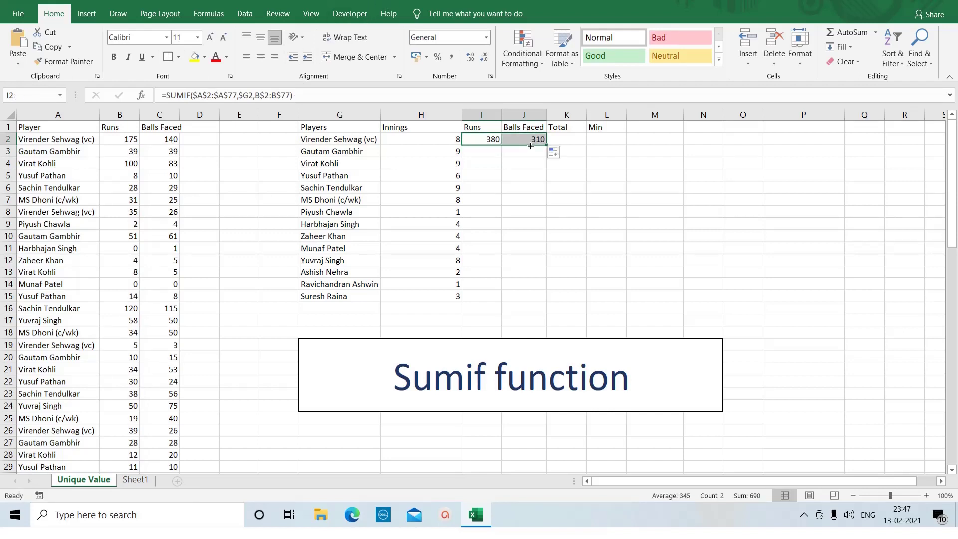
pyautogui.click(525, 137)
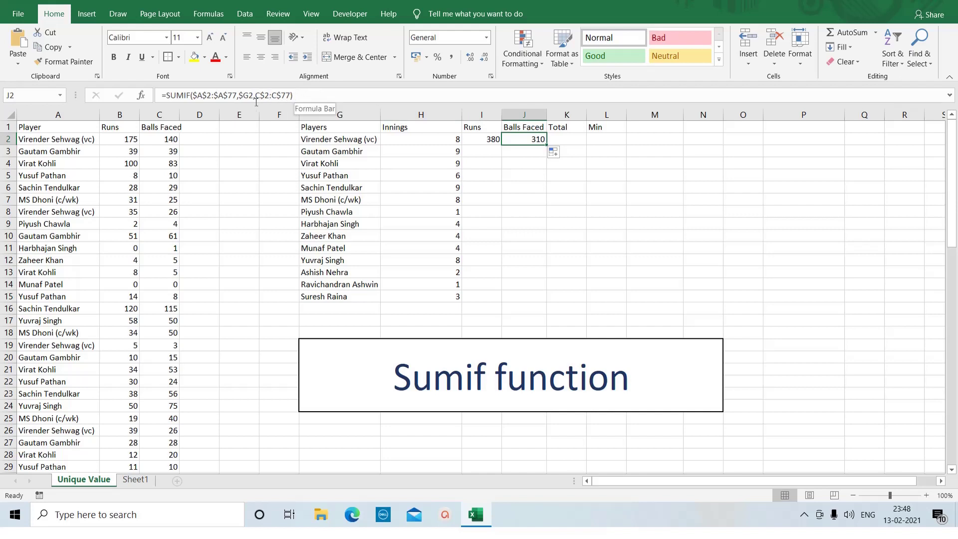
pyautogui.click(479, 138)
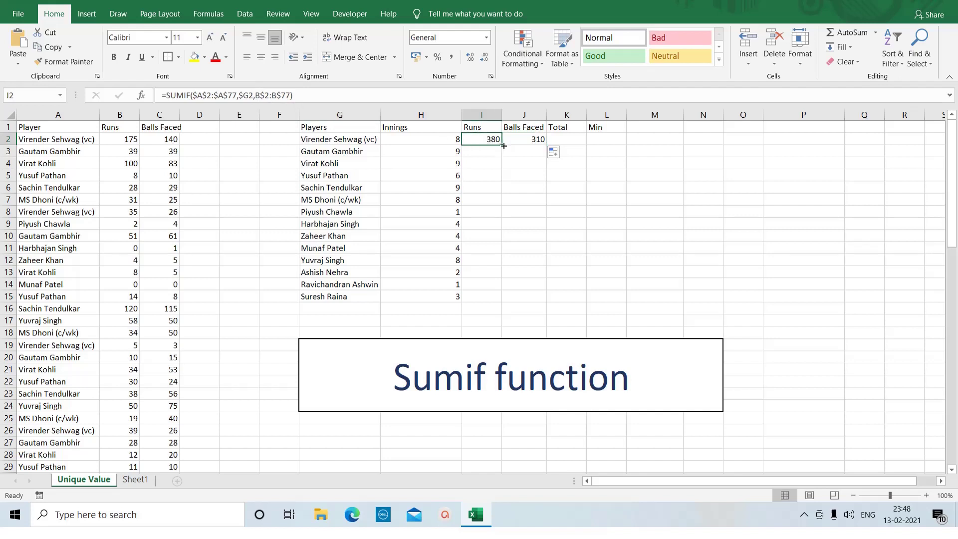
pyautogui.moveTo(502, 144); pyautogui.dragTo(544, 145)
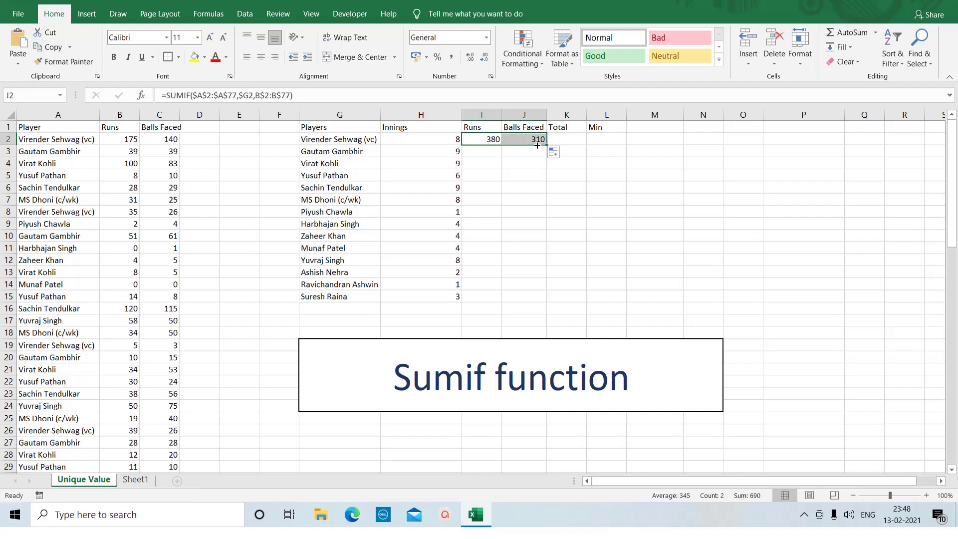
pyautogui.doubleClick(546, 145)
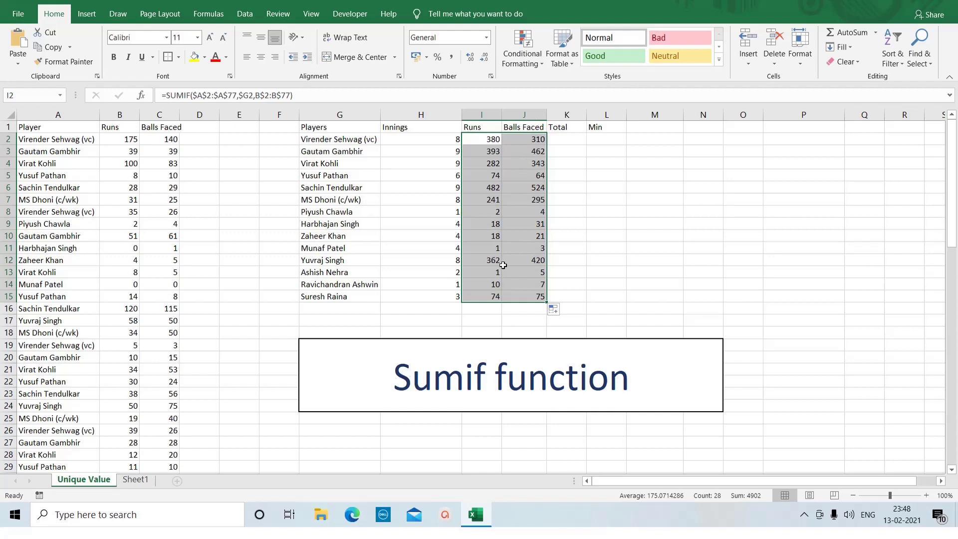
pyautogui.click(481, 142)
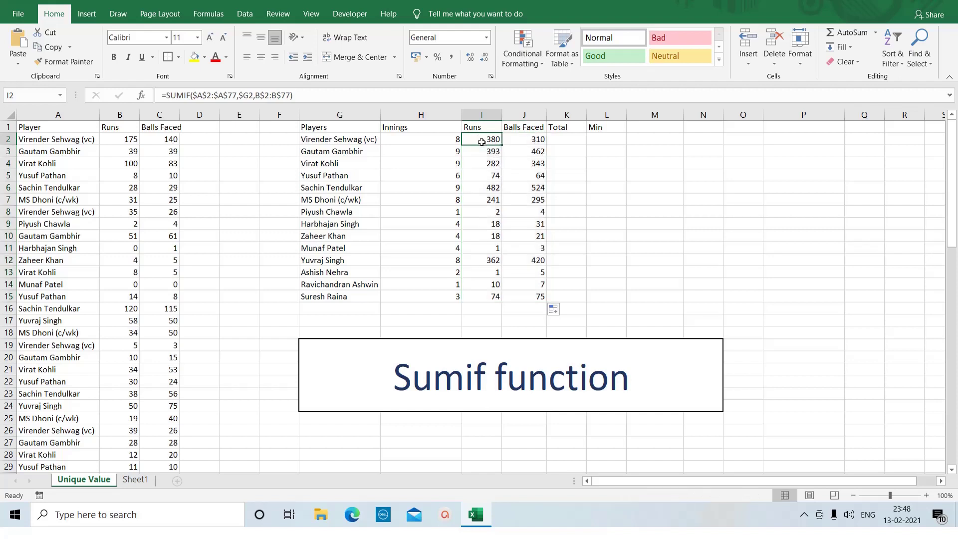
pyautogui.hotkey('shift', 'Right')
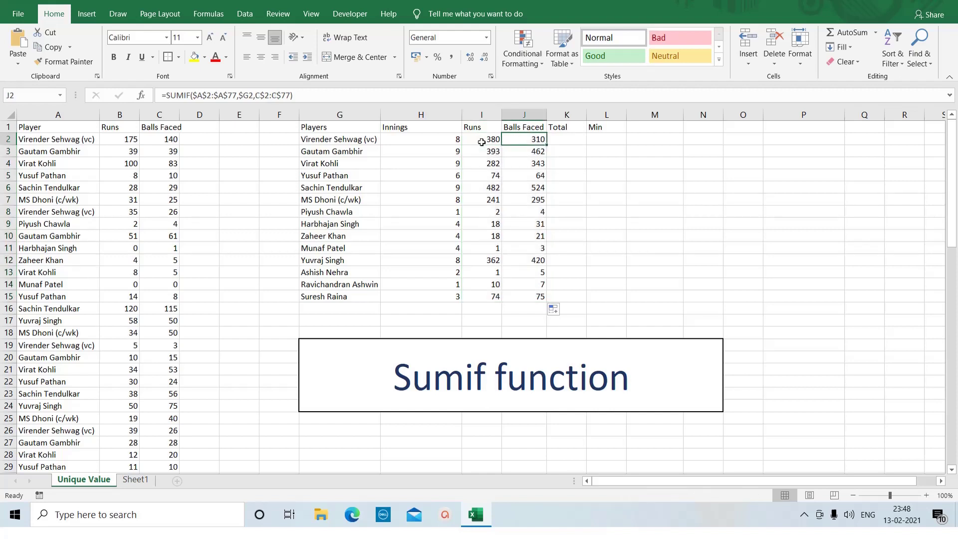
pyautogui.hotkey('shift', 'Left')
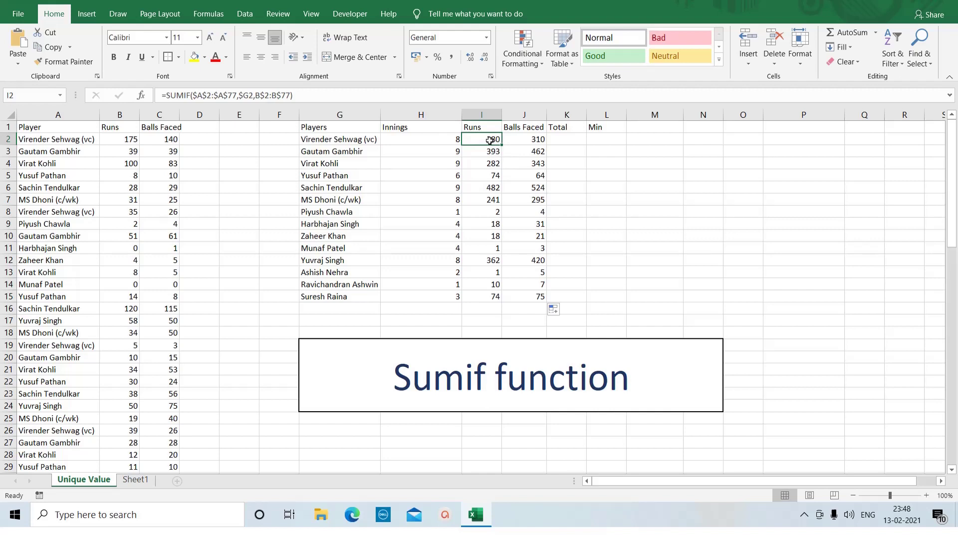
pyautogui.click(531, 137)
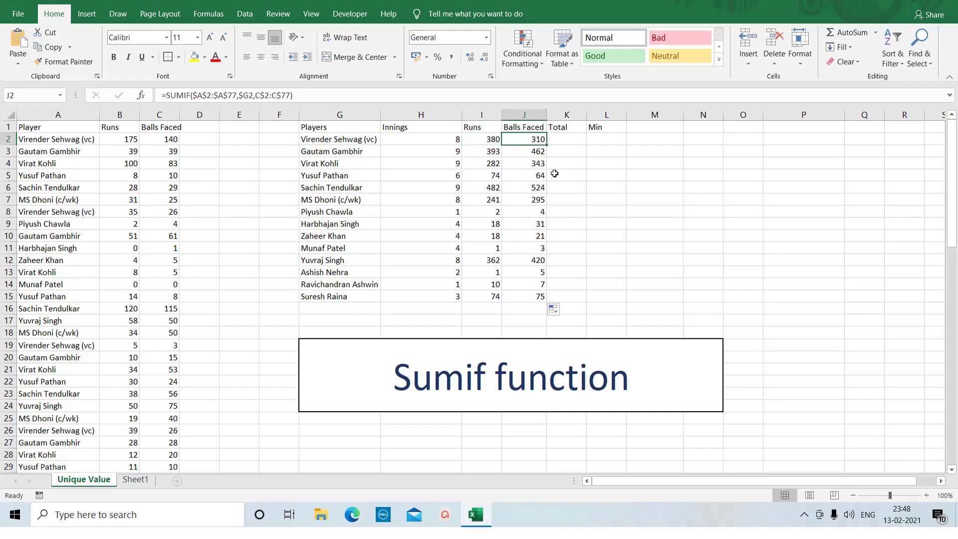
pyautogui.press('Down')
pyautogui.press('Left')
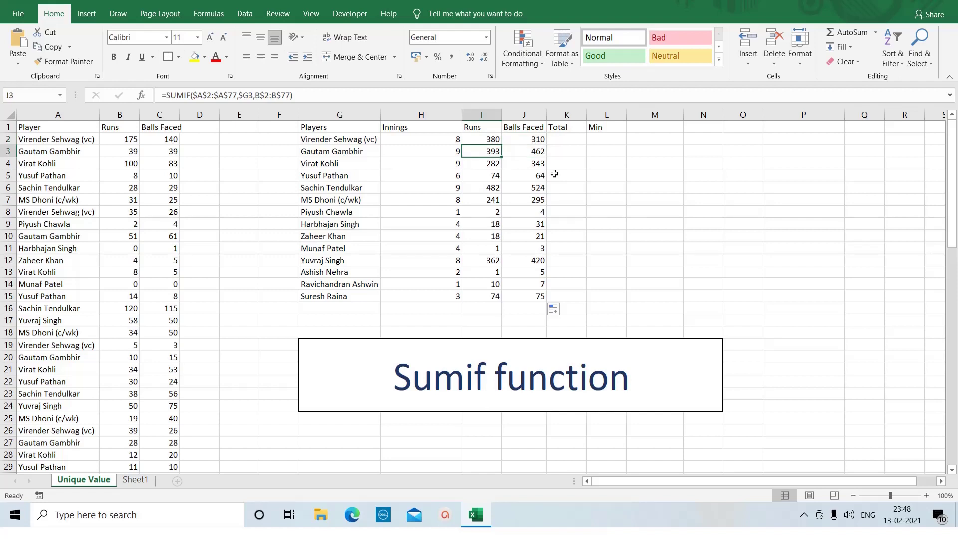
pyautogui.press('Right')
pyautogui.press('Down')
pyautogui.press('Down')
pyautogui.press('Down')
pyautogui.press('Down')
pyautogui.press('Down')
pyautogui.press('Down')
pyautogui.press('Down')
pyautogui.press('Down')
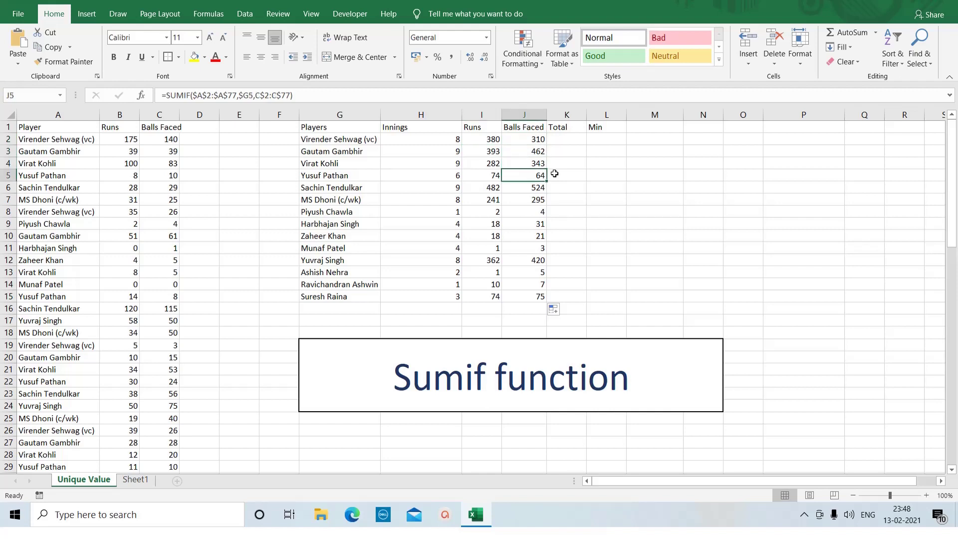
pyautogui.press('Left')
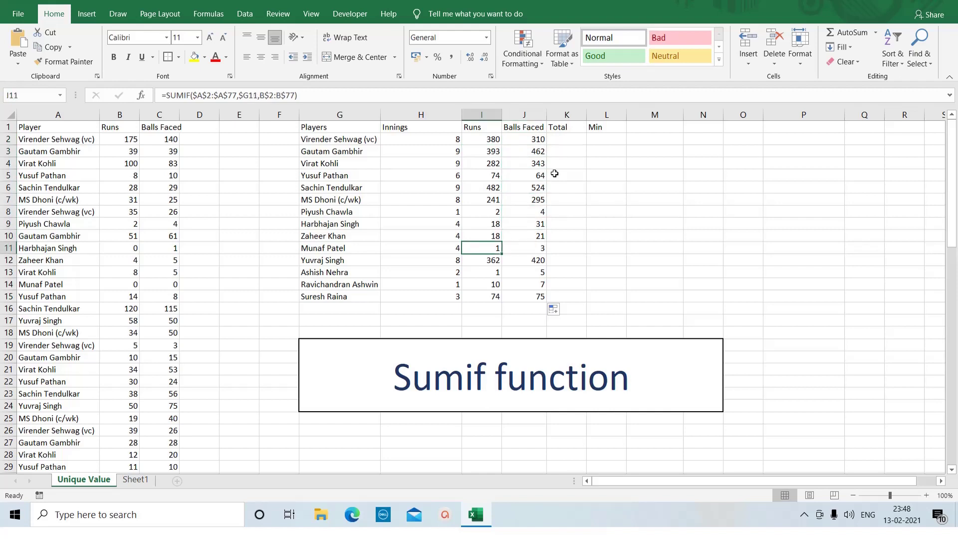
pyautogui.press('Down')
pyautogui.press('Down')
pyautogui.press('Down')
pyautogui.press('Down')
pyautogui.press('Down')
pyautogui.press('Right')
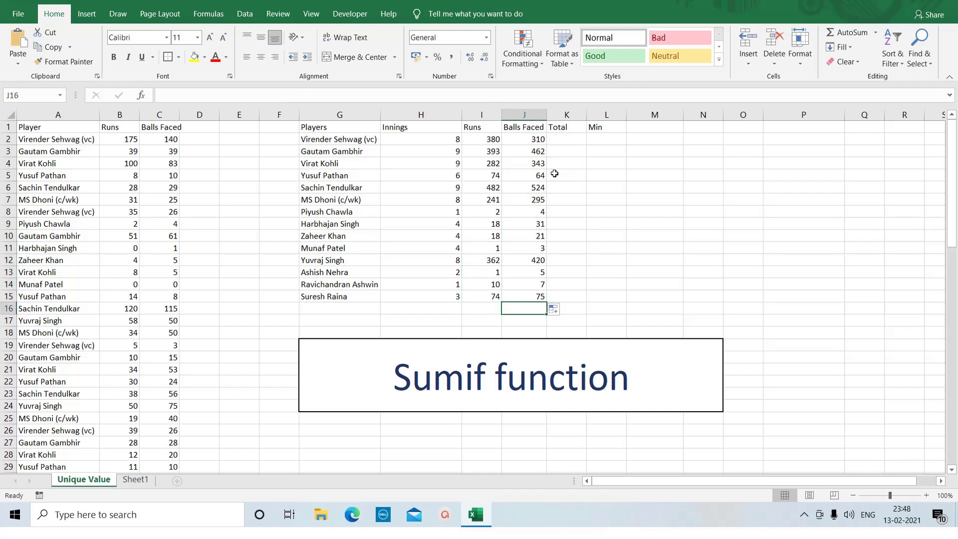
pyautogui.press('Down')
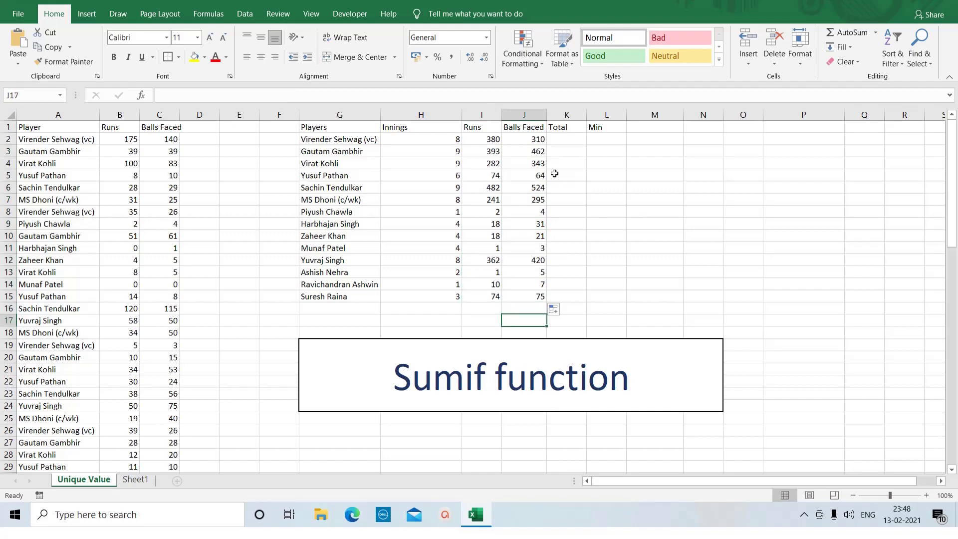